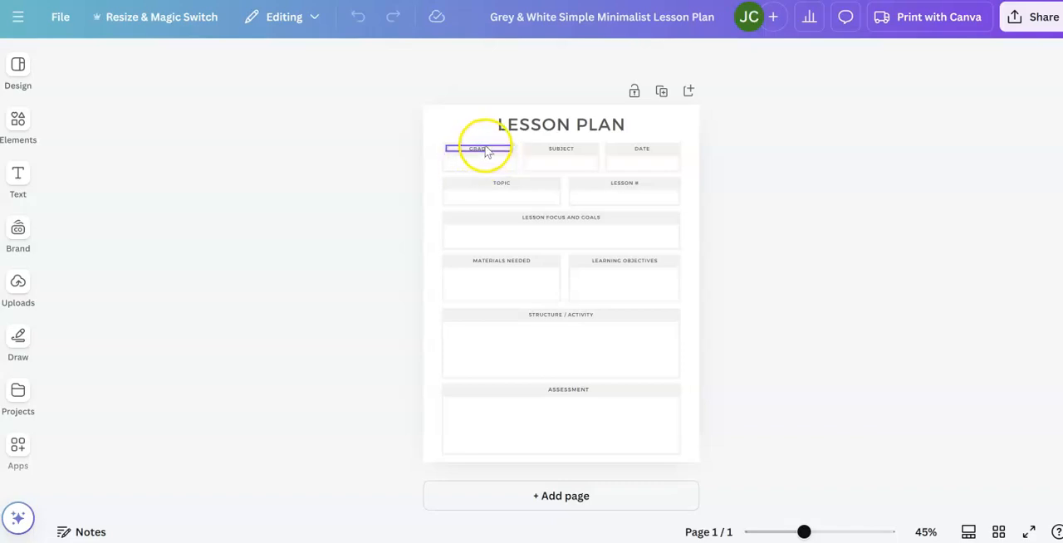
- Copy the GRADE heading and place the copy in the empty box beneath it
click(484, 149)
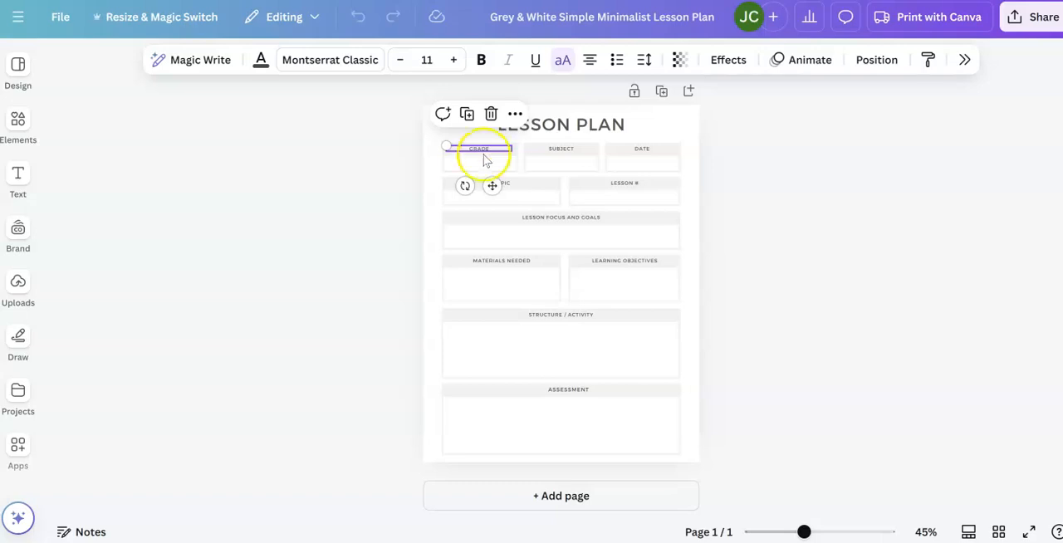
click(477, 165)
key(ctrl+v)
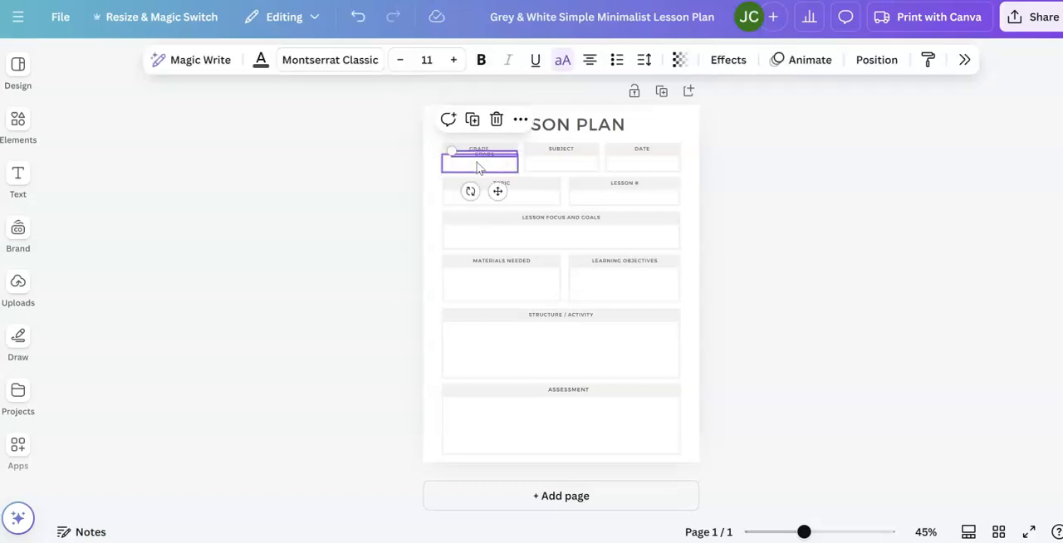
drag(490, 158, 483, 159)
- Left-align the copied heading text in the grade box and change it to read "Grade 1"
click(591, 60)
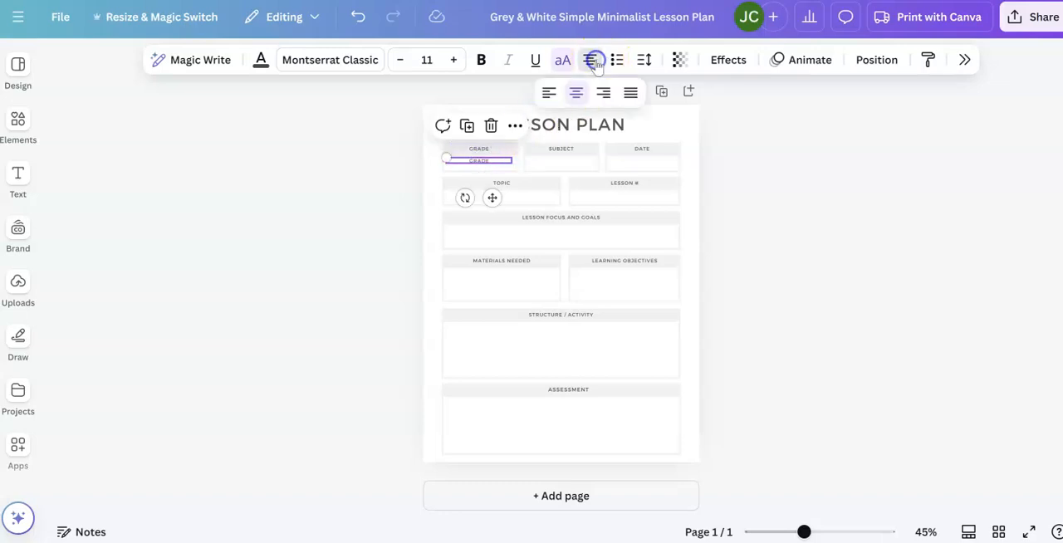
click(551, 92)
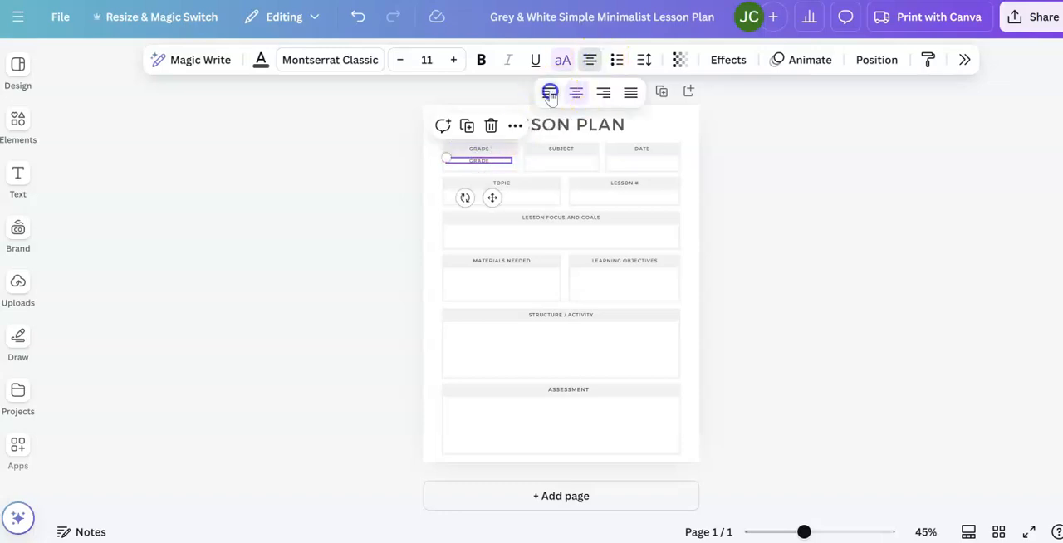
click(475, 162)
click(479, 160)
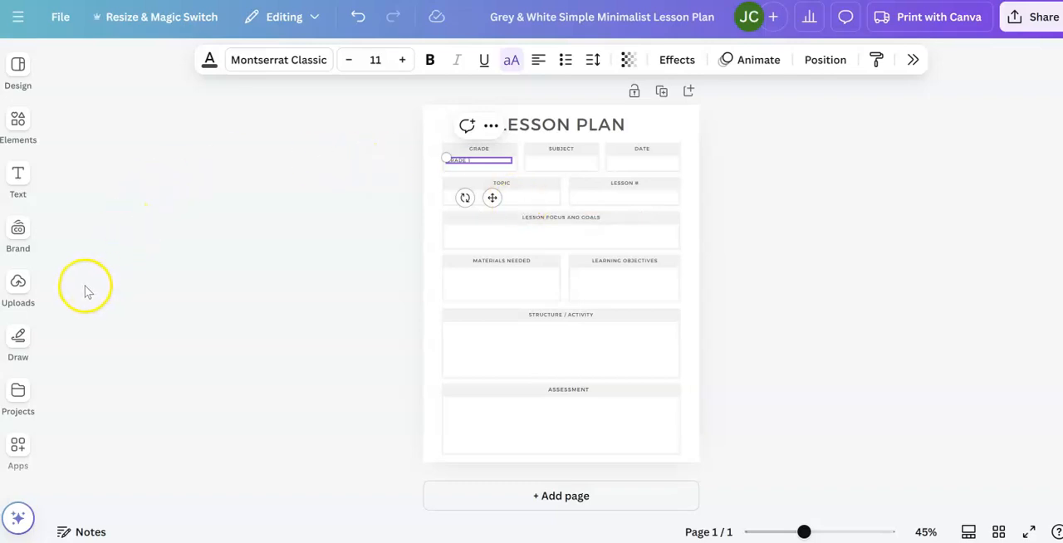
- Try adding the uploaded knit-pattern image to the lesson plan page, and undo the insertion
click(19, 283)
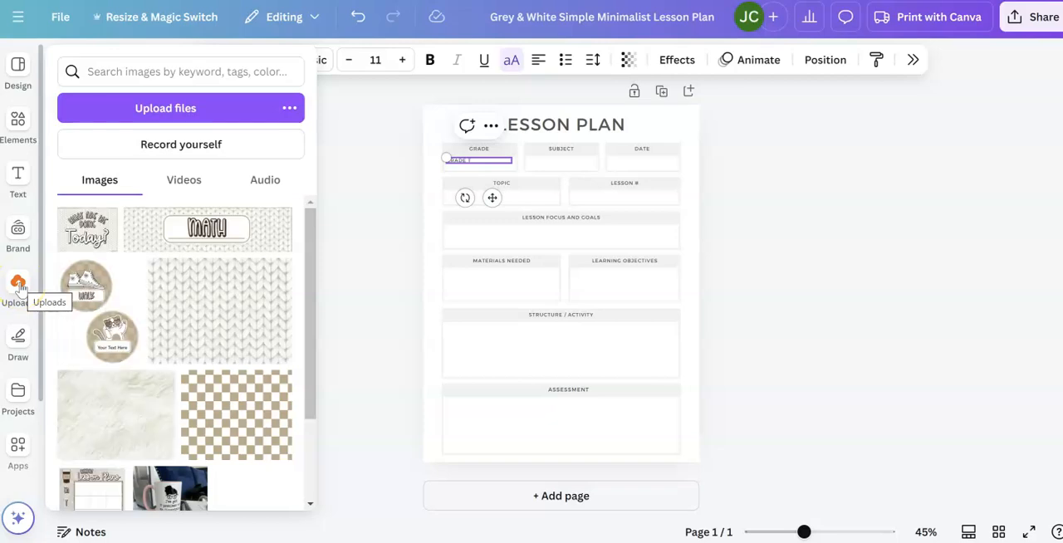
click(205, 339)
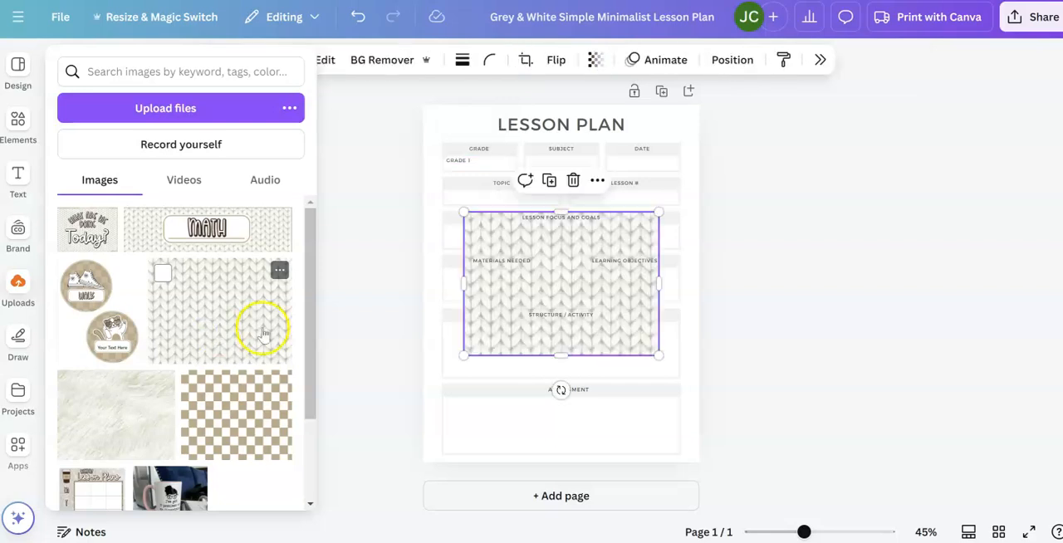
drag(262, 333, 501, 306)
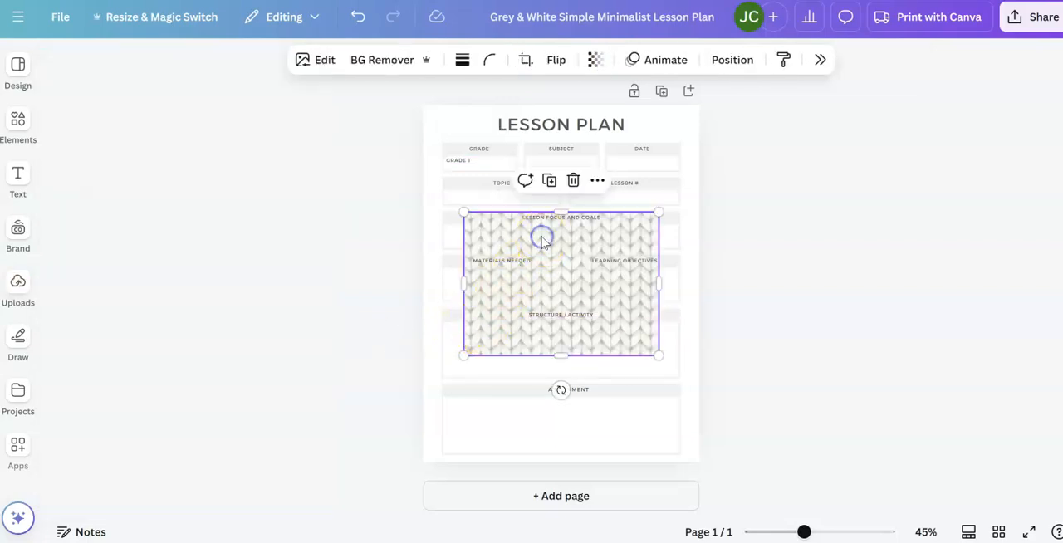
click(358, 17)
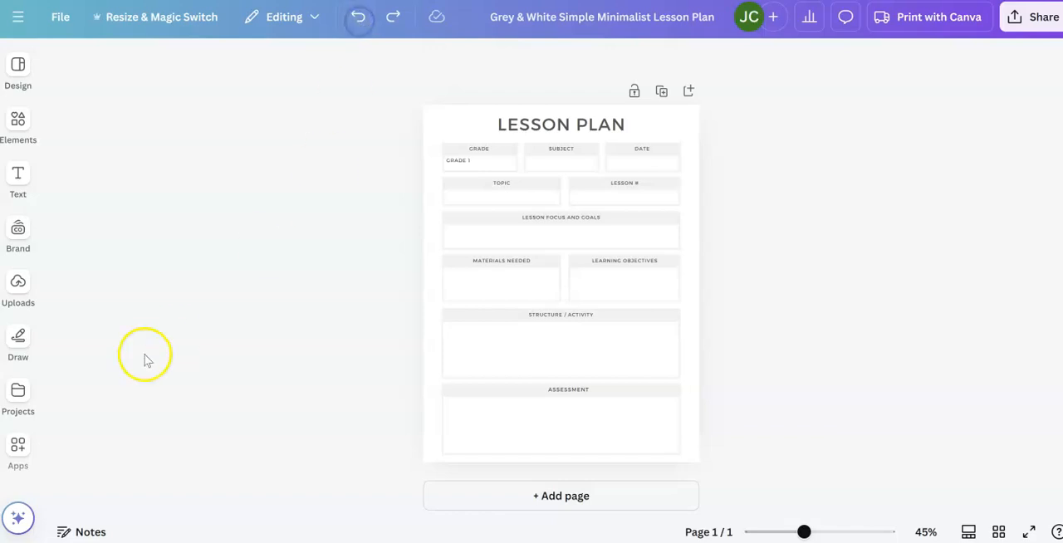
- Recolor the lesson plan page with the colors of the uploaded checkered image, and delete that image
click(25, 292)
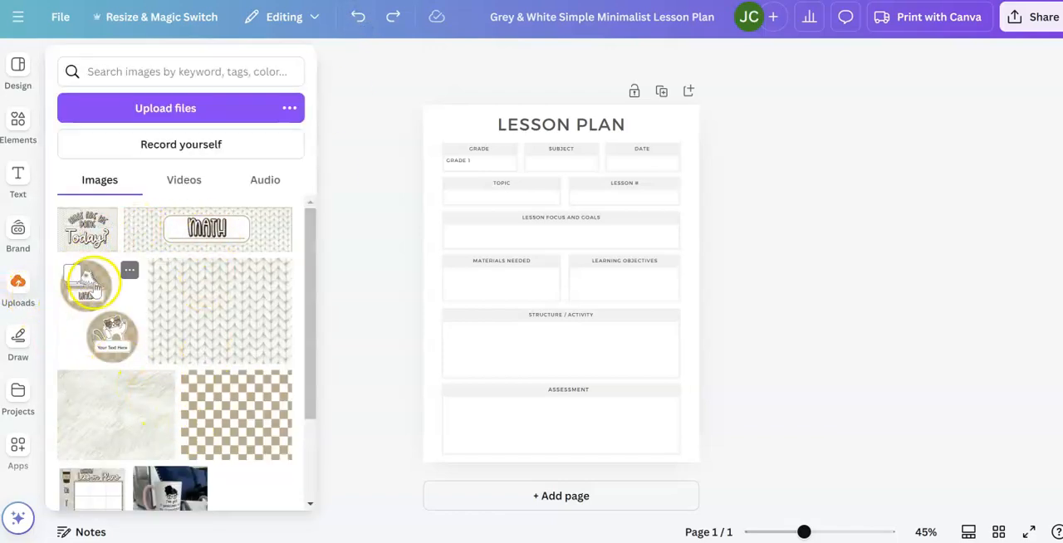
click(200, 401)
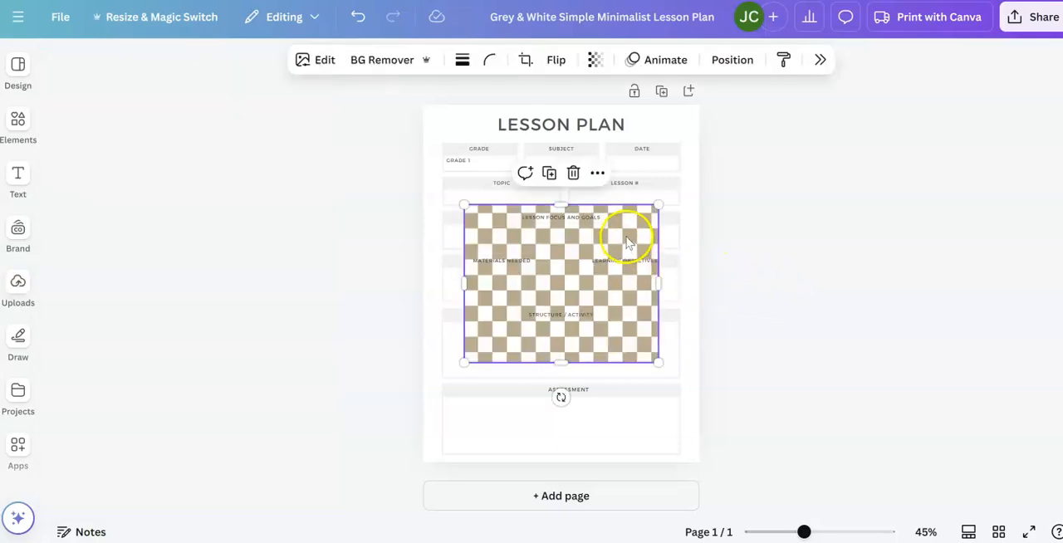
right_click(628, 240)
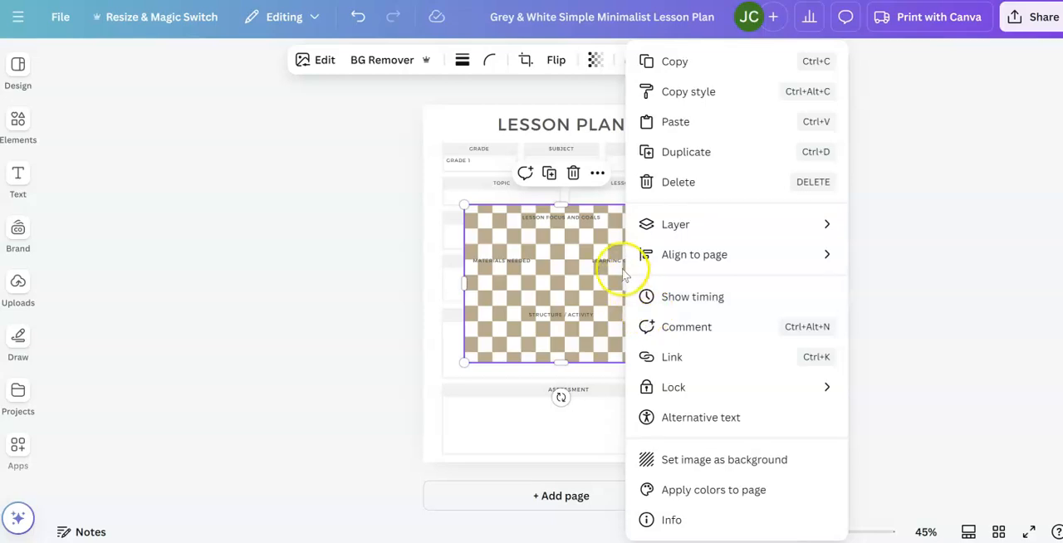
click(670, 489)
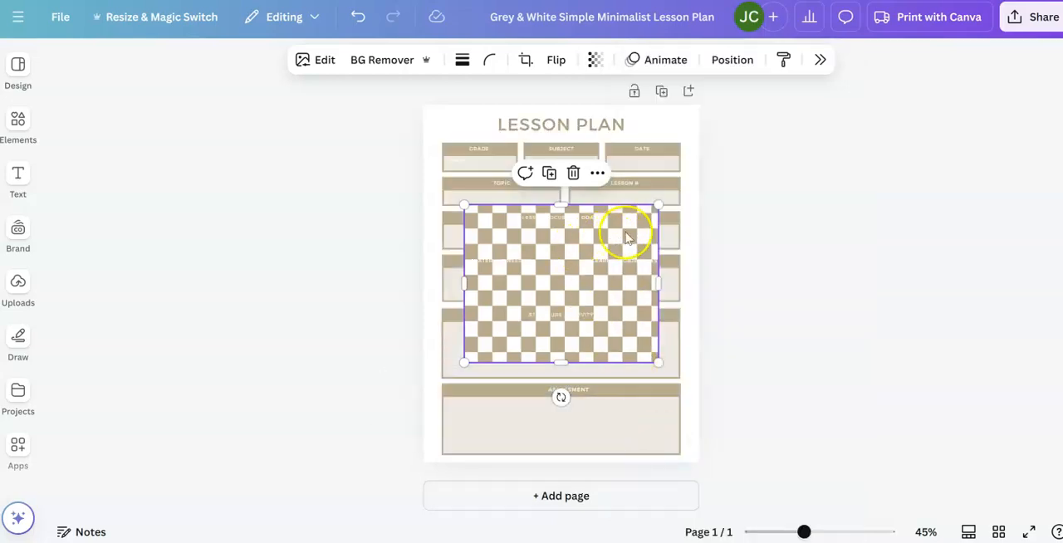
key(Delete)
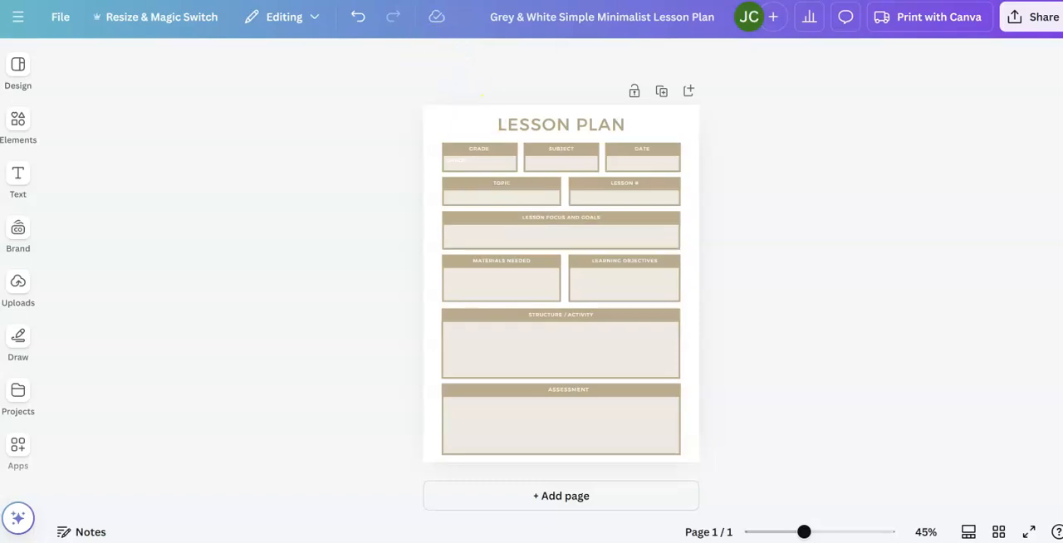
- Undo the page recoloring and the insertion of the checkered image
click(359, 18)
click(359, 18)
click(358, 19)
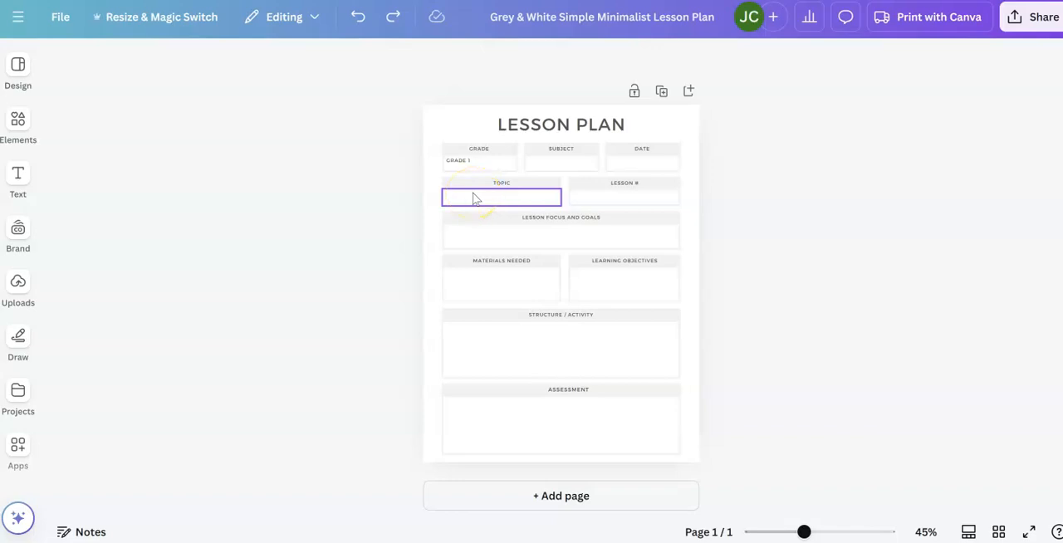
- Copy the TOPIC heading into the empty box beneath it and change the copy to read "Topic 1"
click(501, 187)
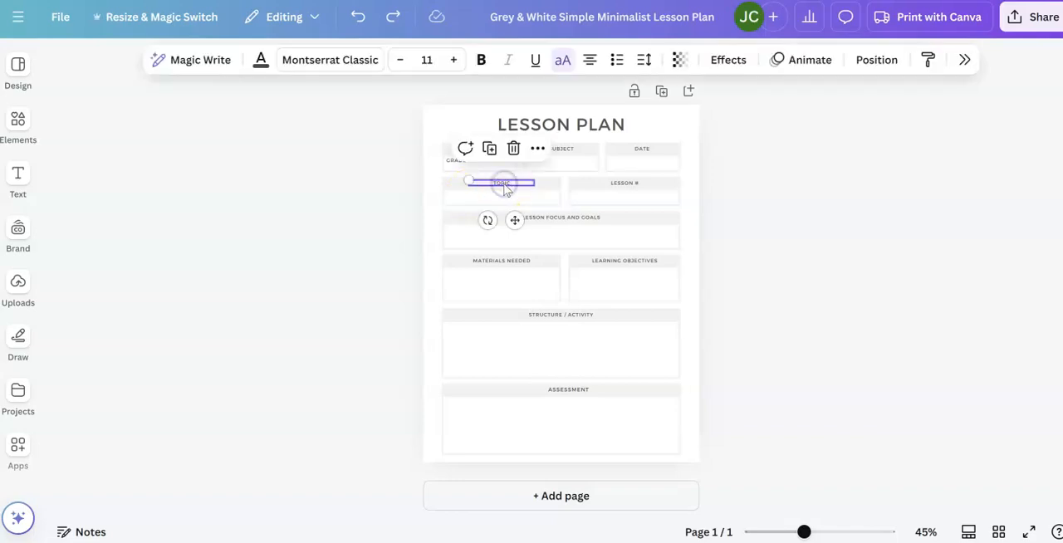
click(486, 196)
key(ctrl+v)
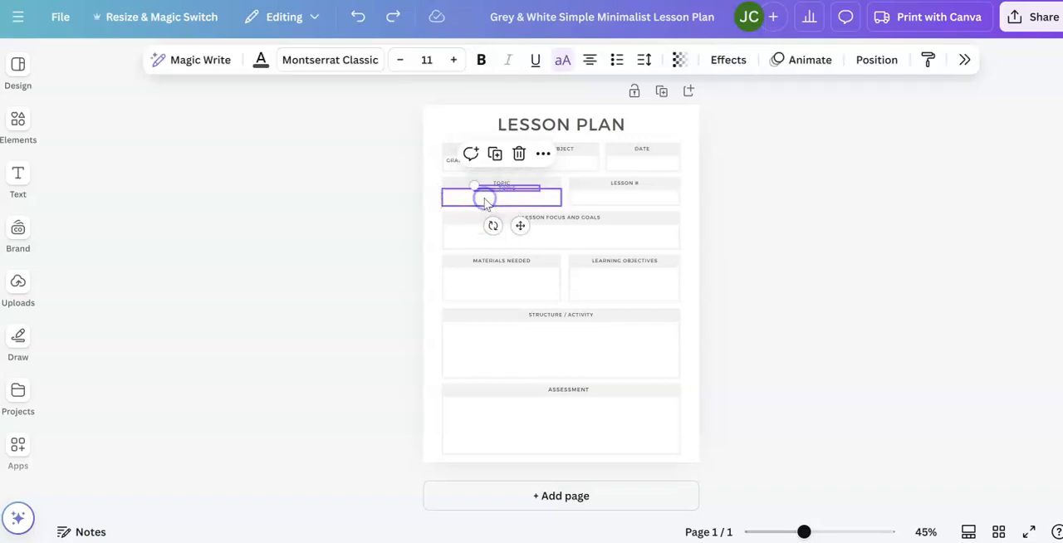
drag(493, 186, 470, 196)
double_click(494, 195)
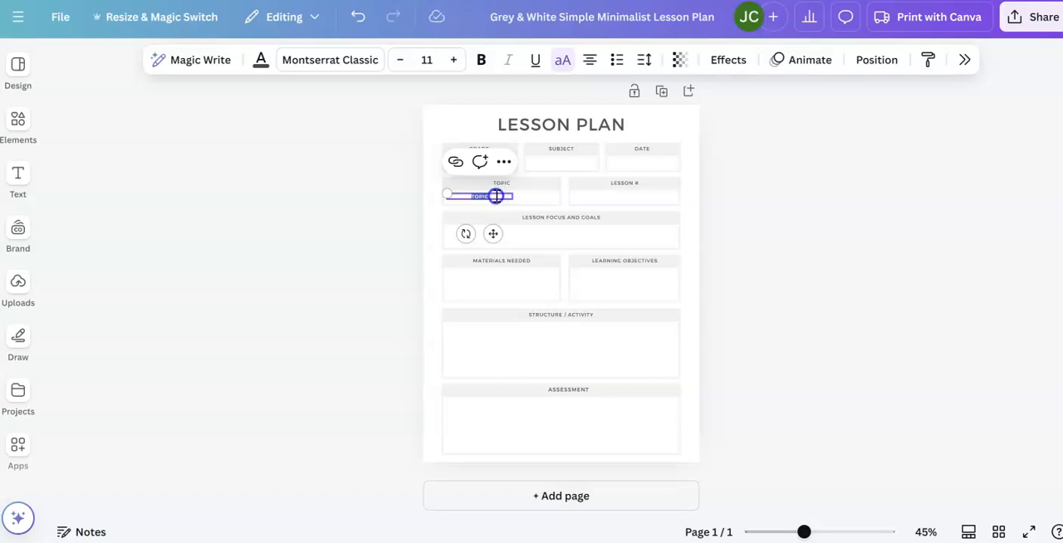
click(501, 196)
text(1)
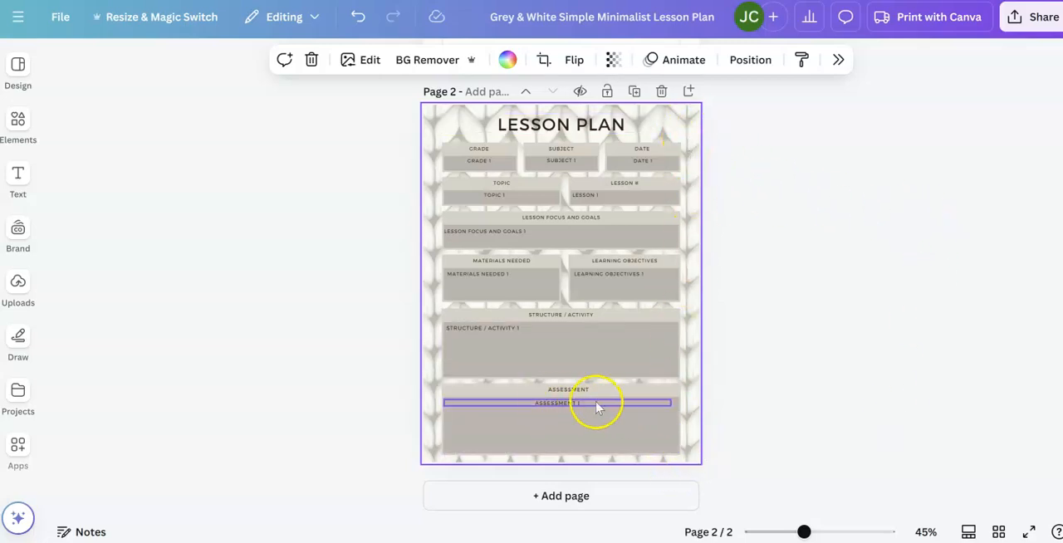
click(555, 328)
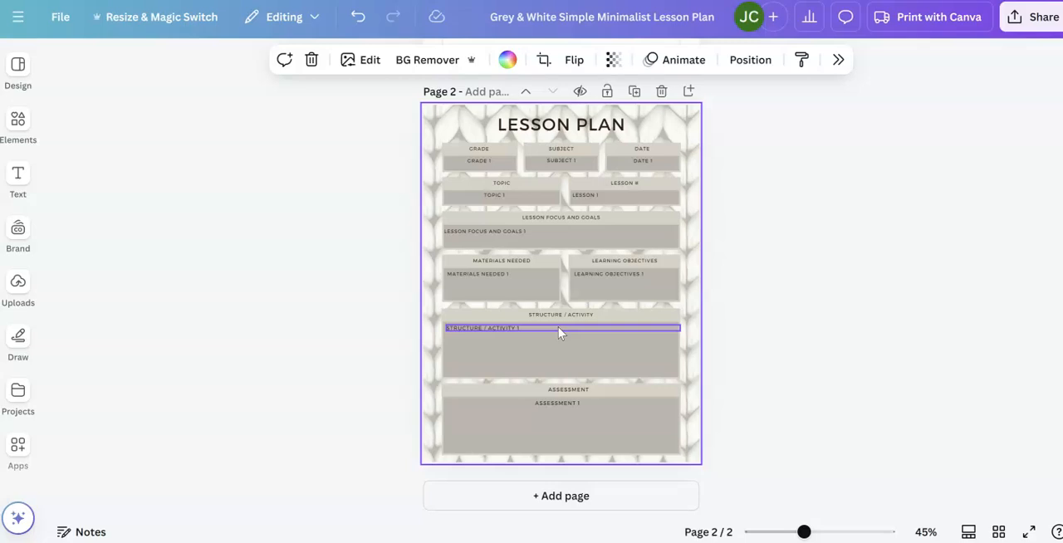
click(18, 449)
click(383, 445)
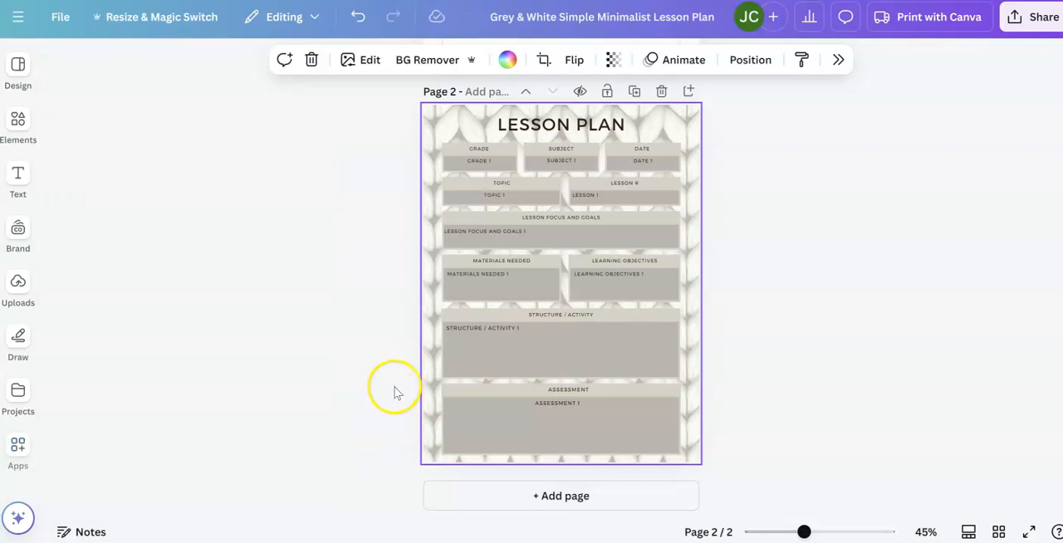
- Search the available apps for "bulk" and open the Bulk create app
click(18, 449)
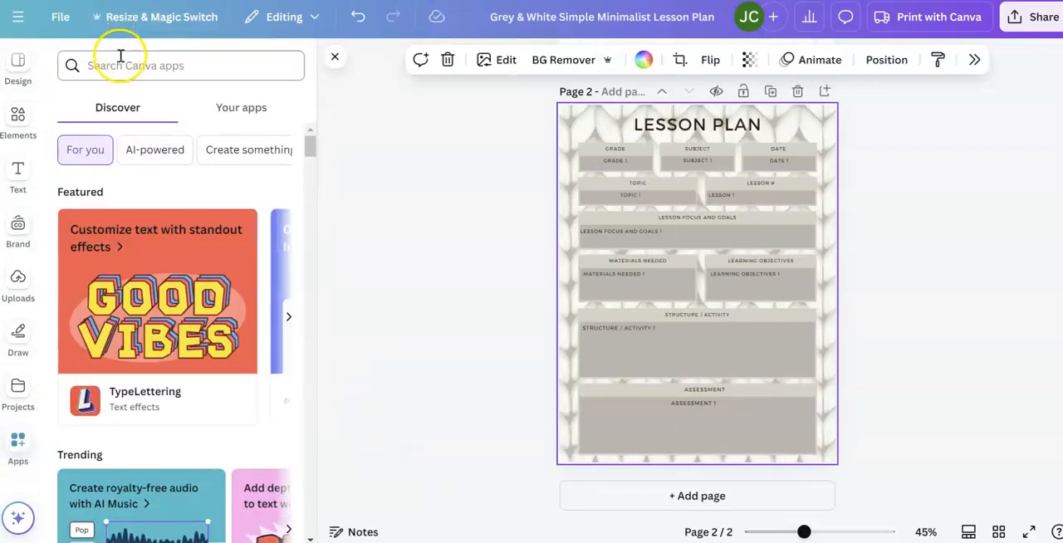
click(121, 58)
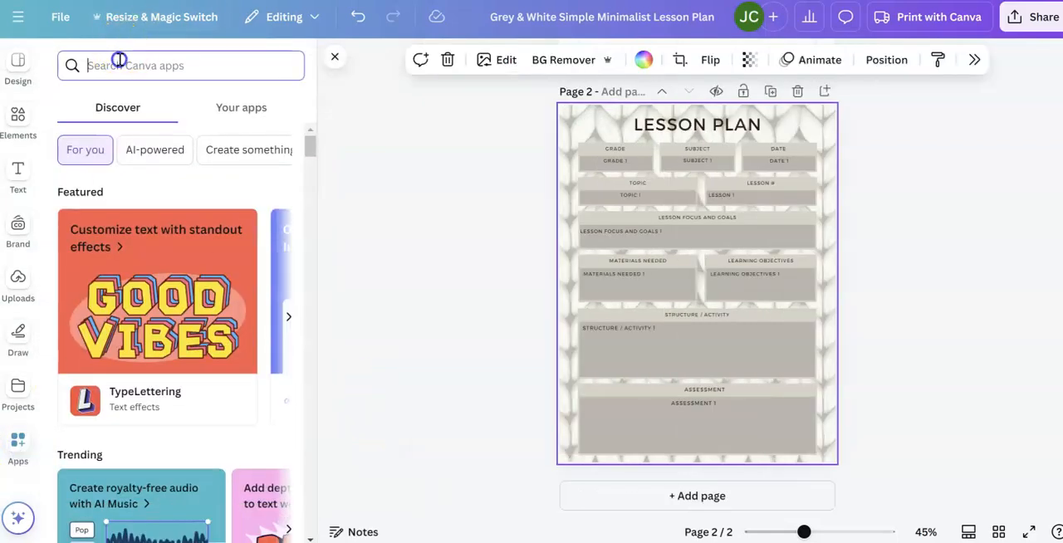
text(bulk)
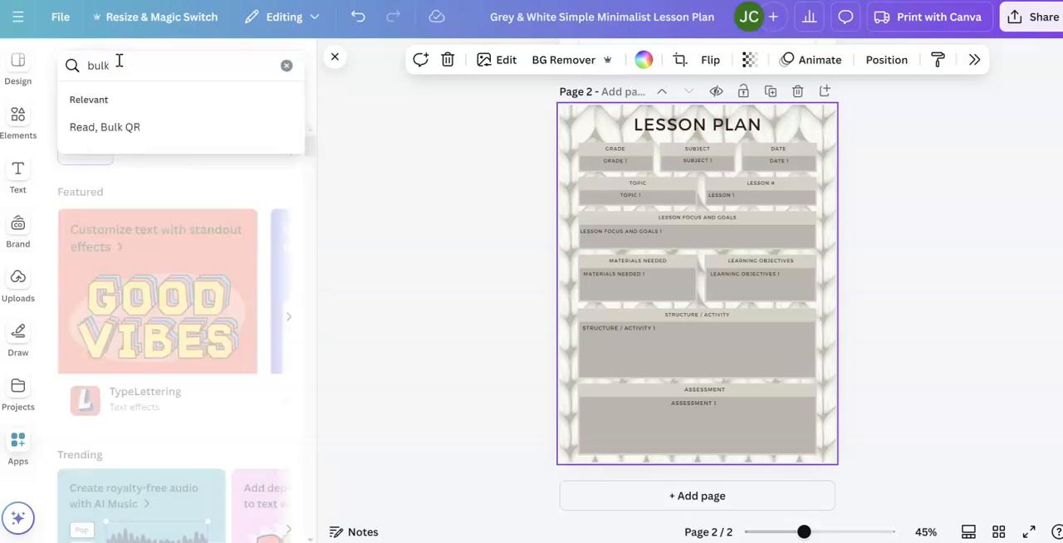
key(Return)
click(82, 116)
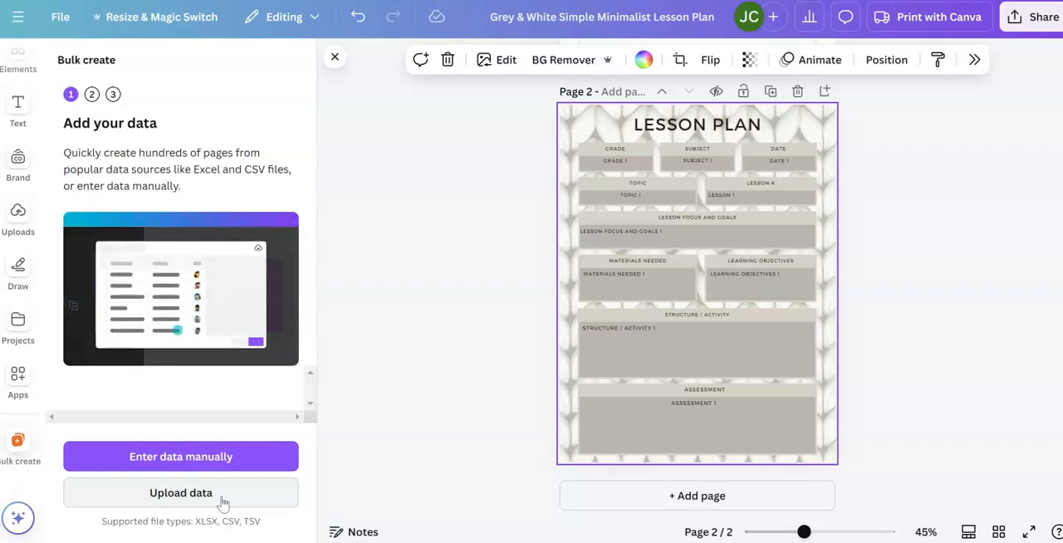
- Upload the Extended_Lesson_Plan_for_Grade_3_Math file as the data source for the bulk creation
click(223, 503)
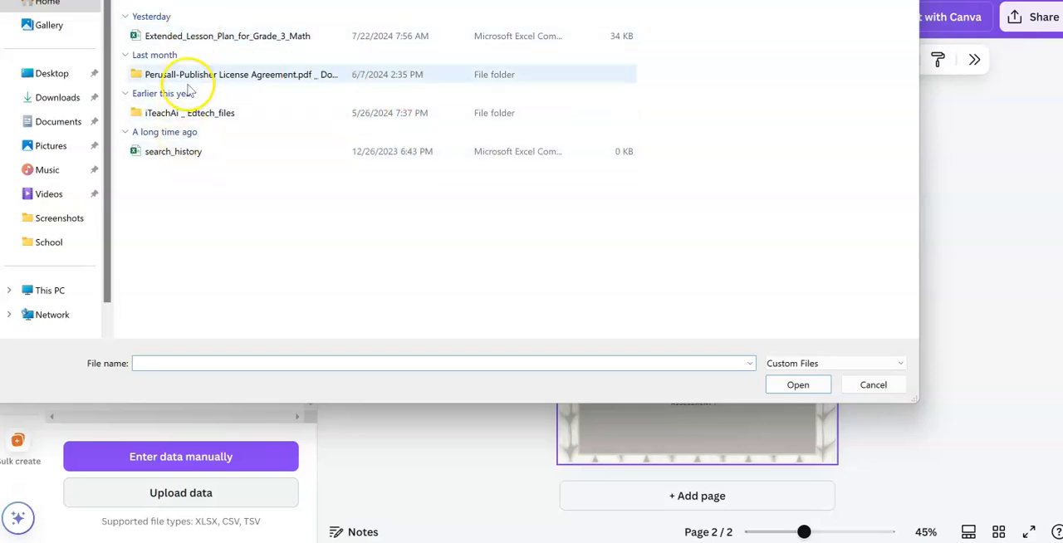
click(193, 40)
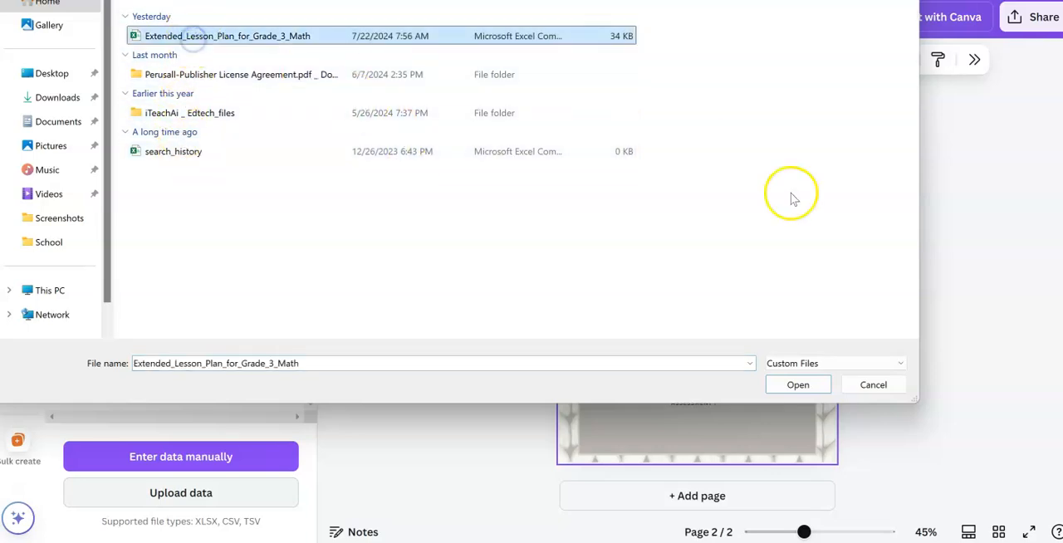
click(796, 386)
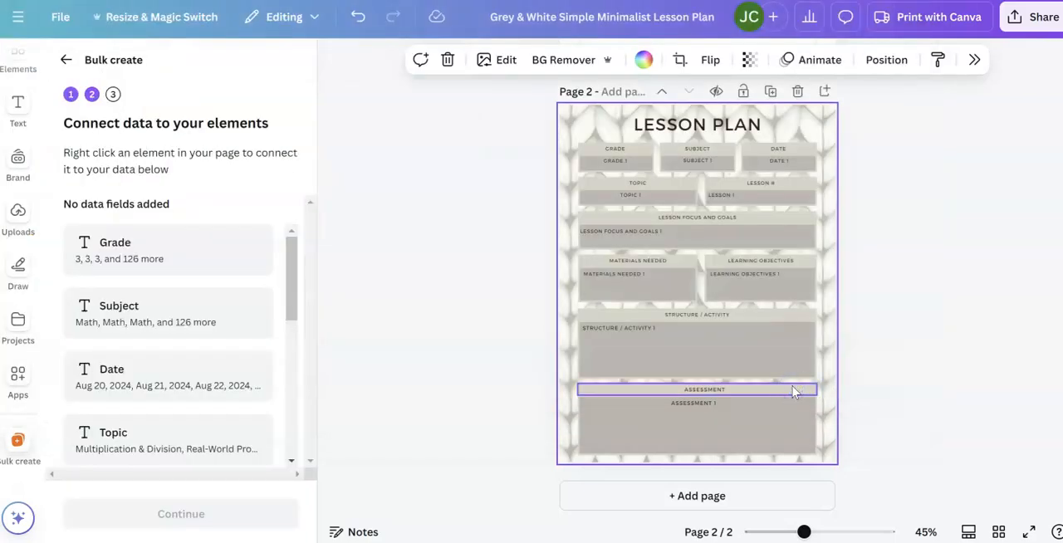
- Connect the Grade 1 and Subject 1 placeholders to the Grade and Subject data fields, and select the Date 1 placeholder
click(617, 163)
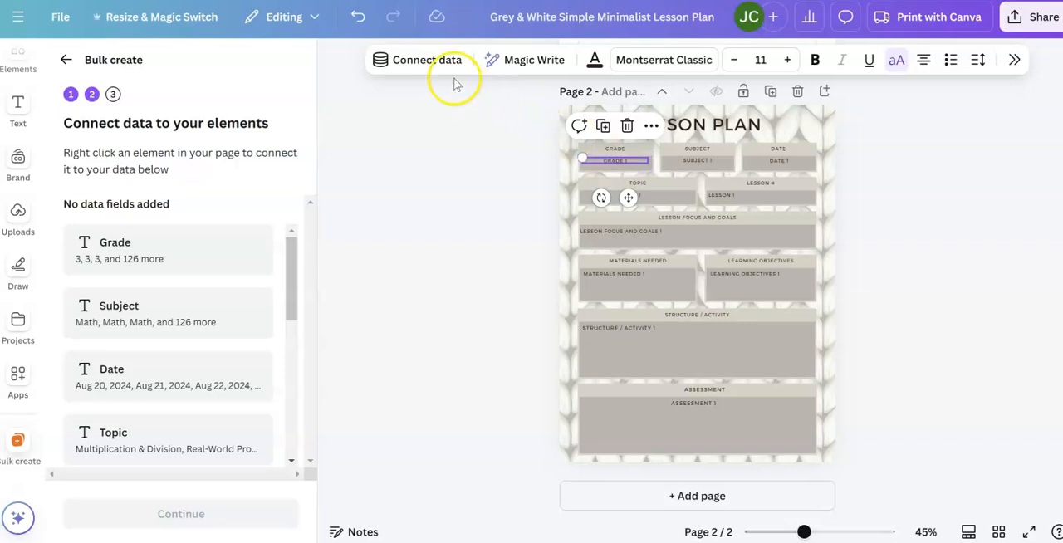
click(423, 61)
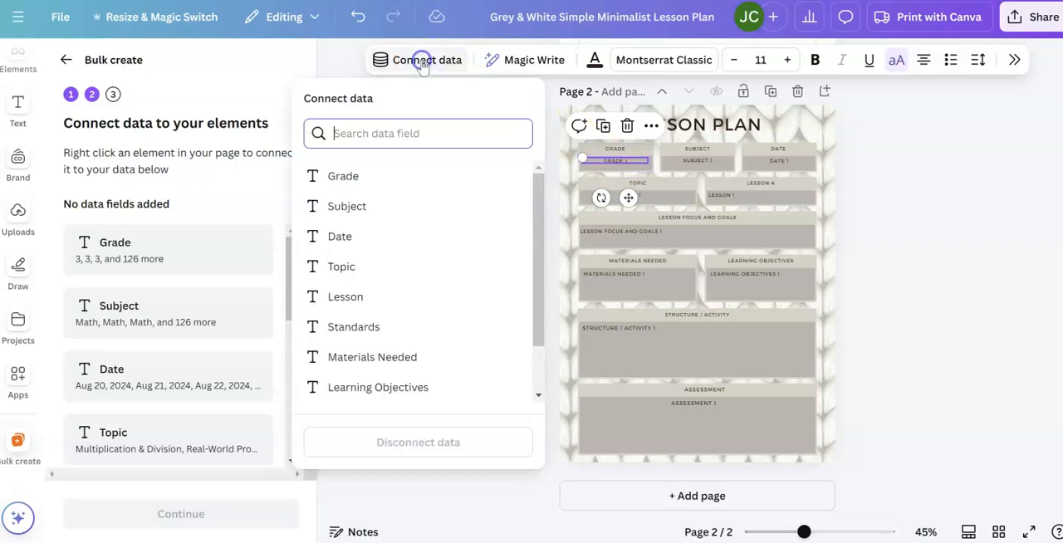
click(353, 179)
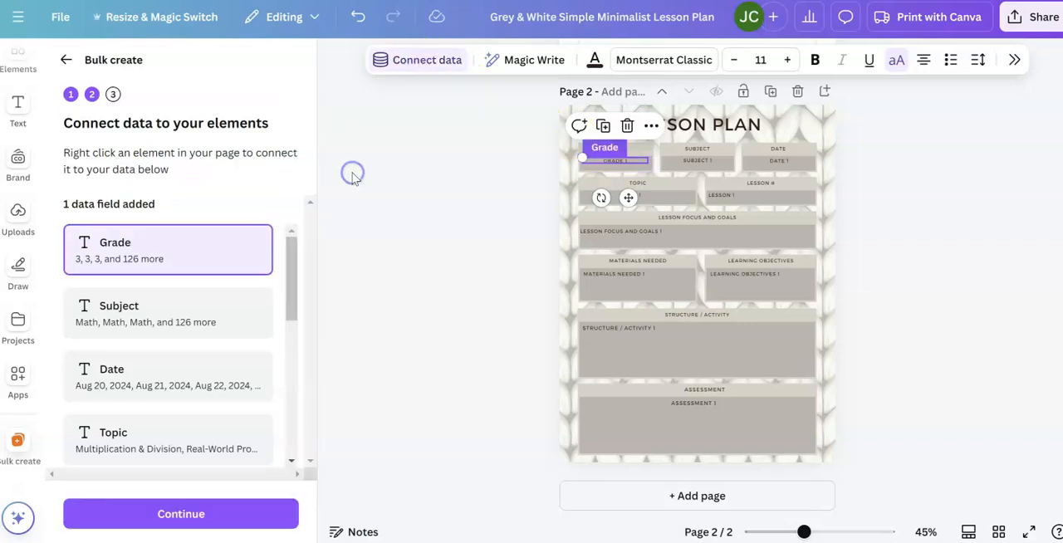
click(706, 166)
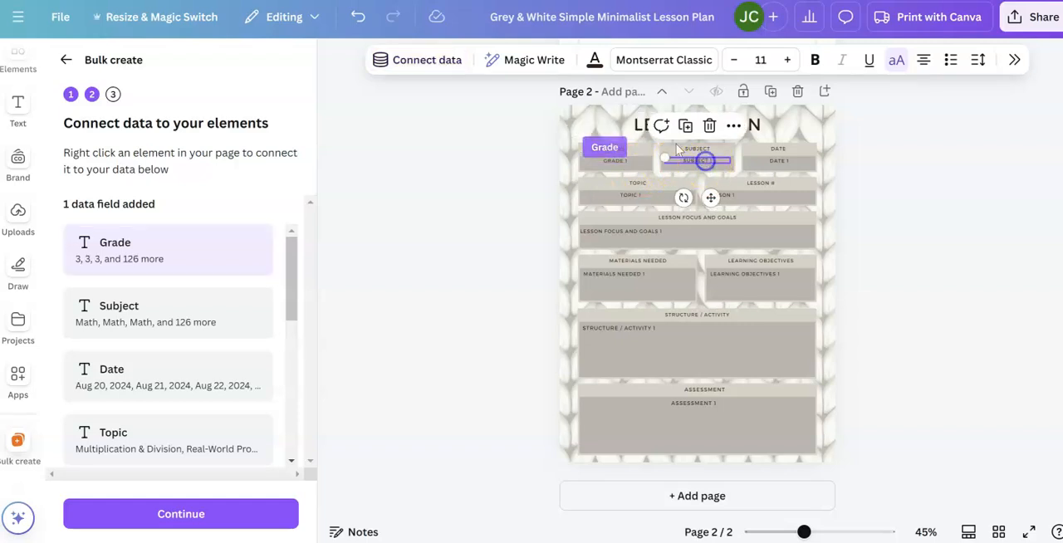
click(447, 62)
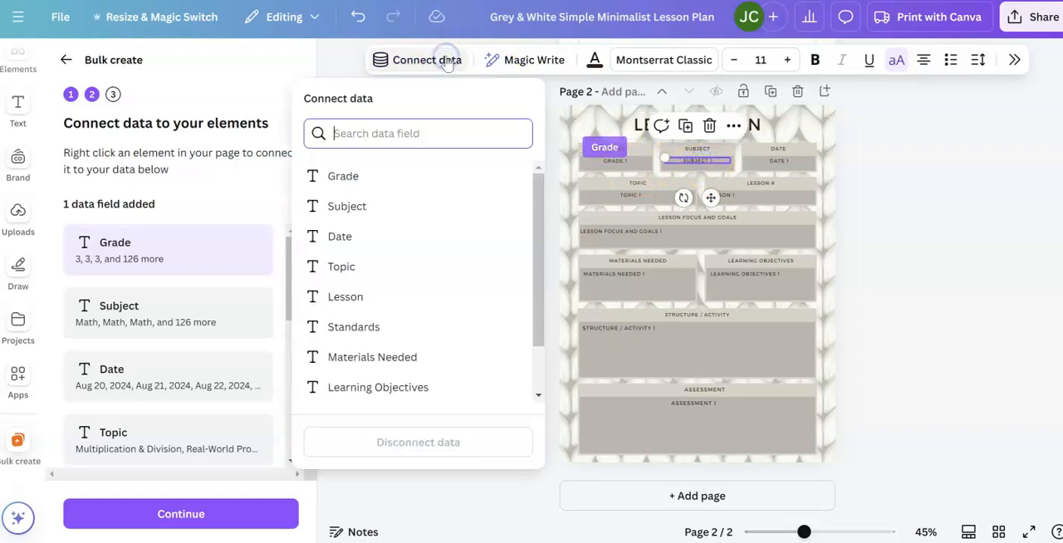
click(384, 205)
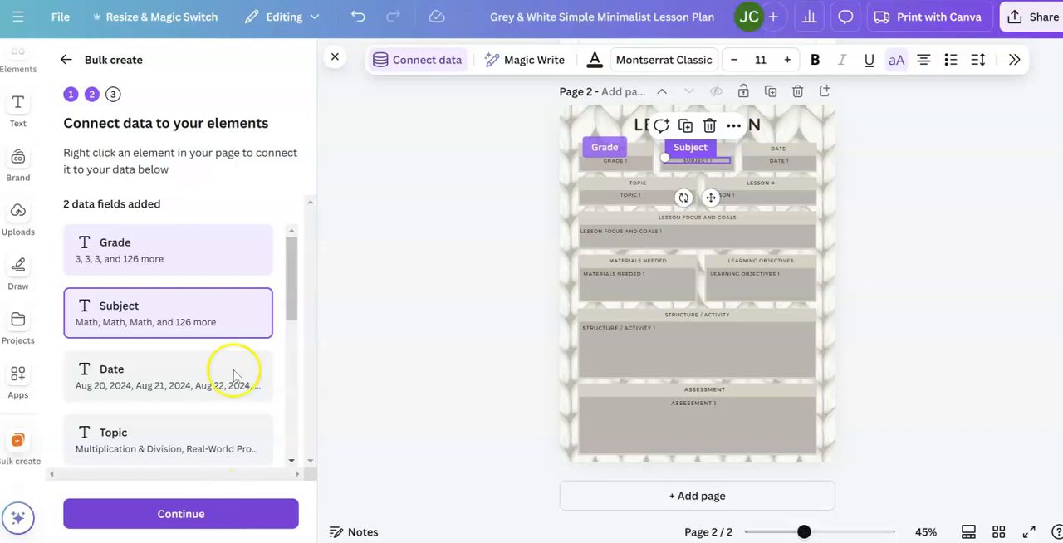
click(750, 166)
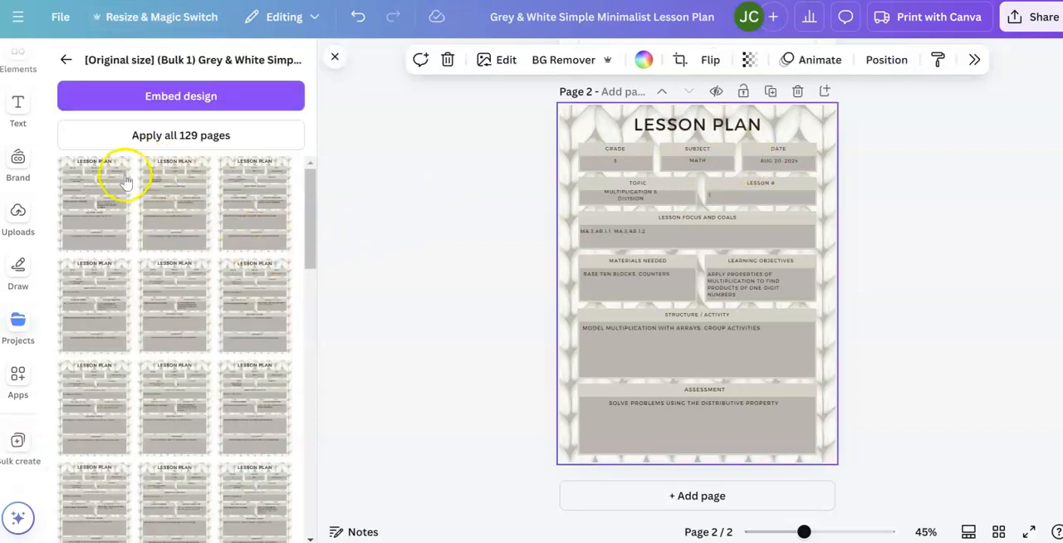
- Apply several generated lesson plans to page 2, ending with the Real-World Problems lesson dated Aug 30, 2024, and open the sharing options
click(122, 315)
click(204, 333)
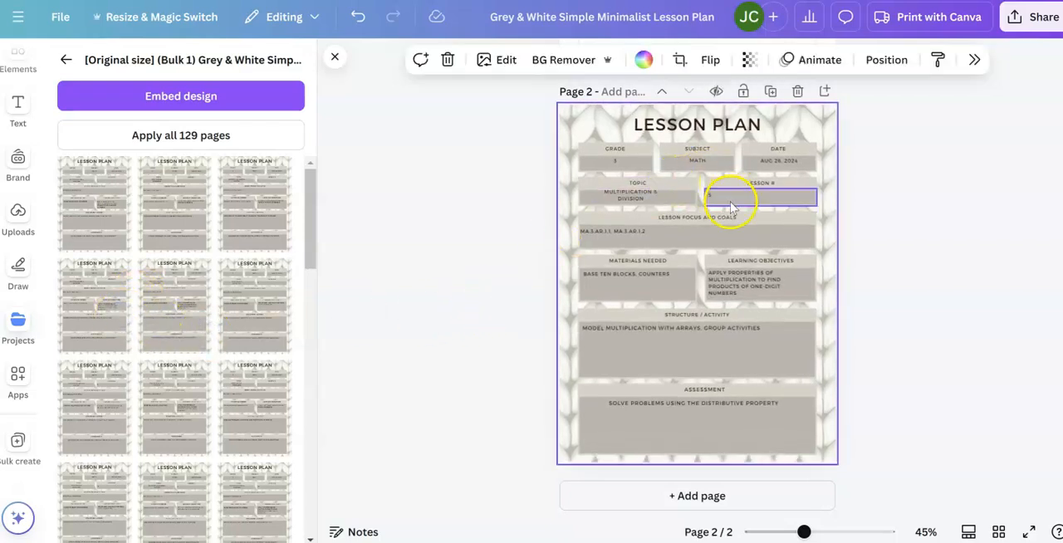
click(258, 425)
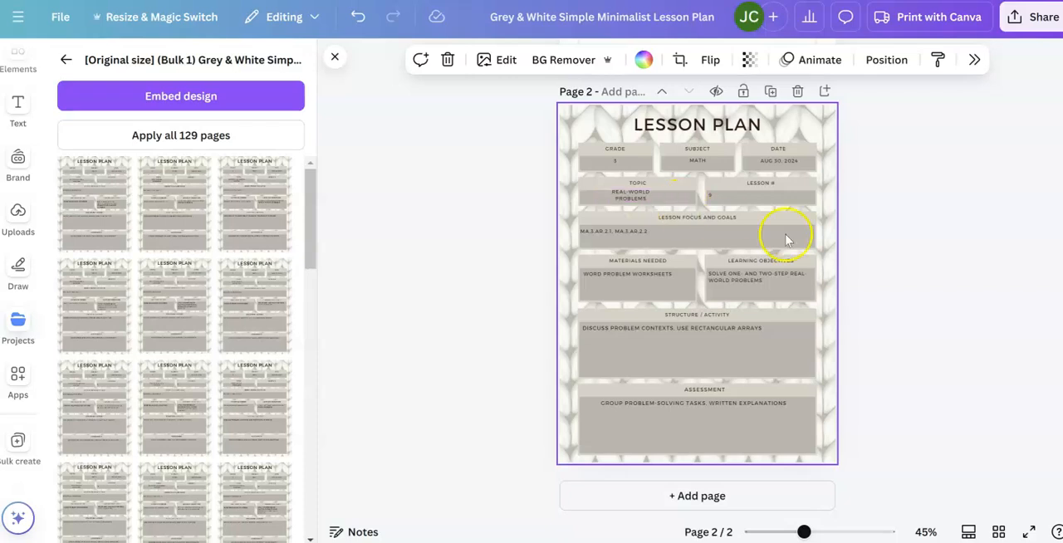
click(1053, 12)
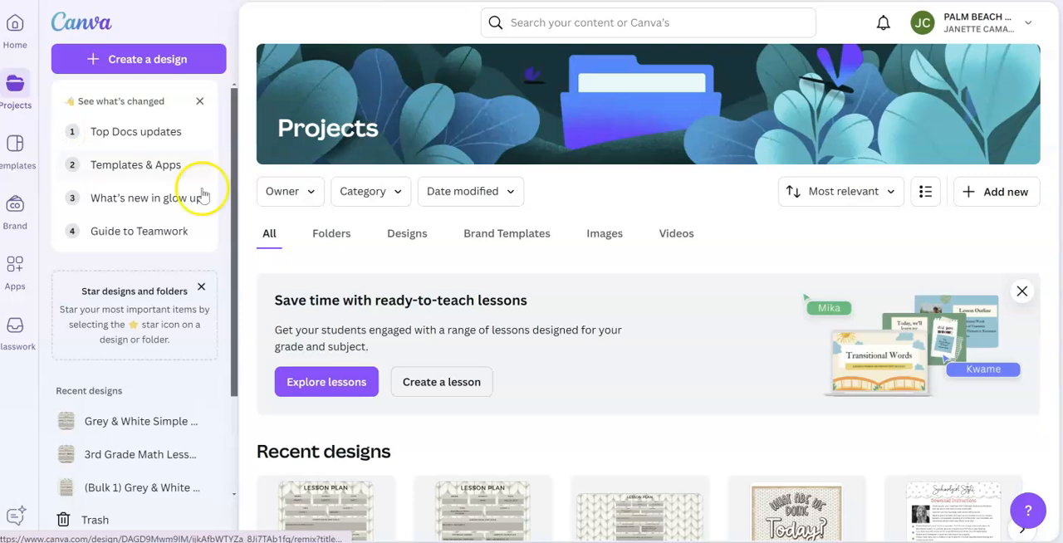
- Rename the recent "(Bulk 1) Grey & White Simple Minimalist Lesson Plan" design as "3rd Math Lesson Plans"
scroll(332, 233, down, 3)
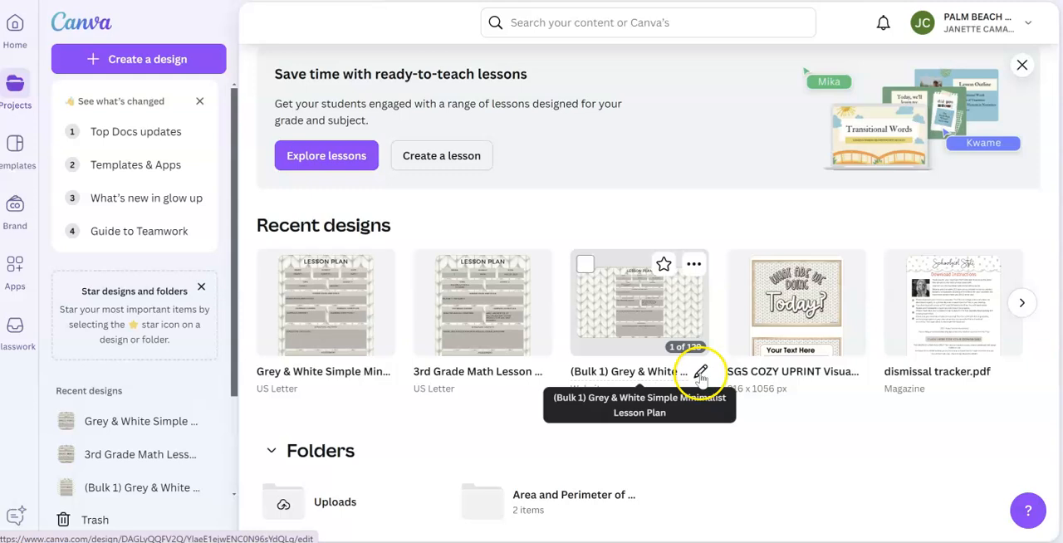
click(700, 374)
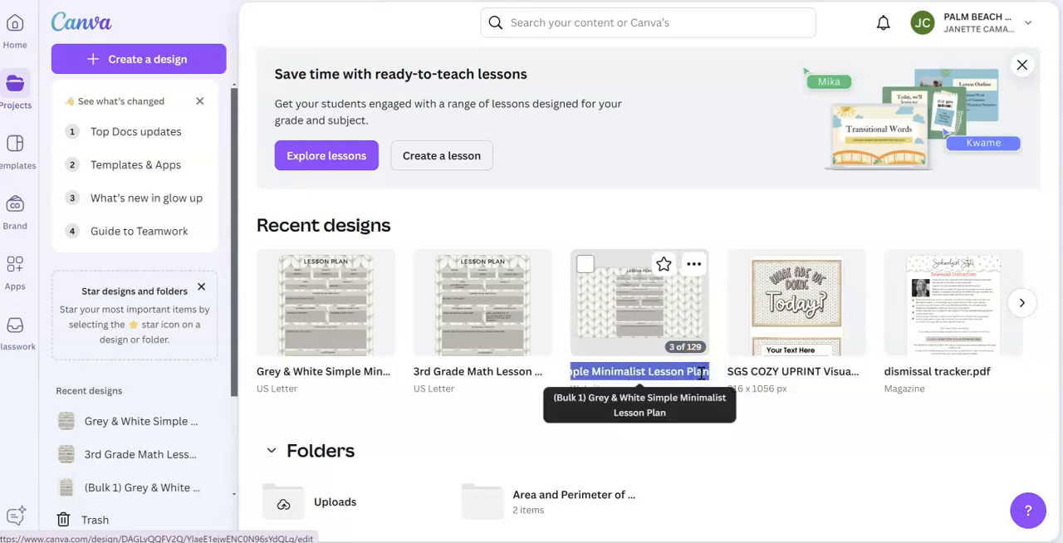
key(BackSpace)
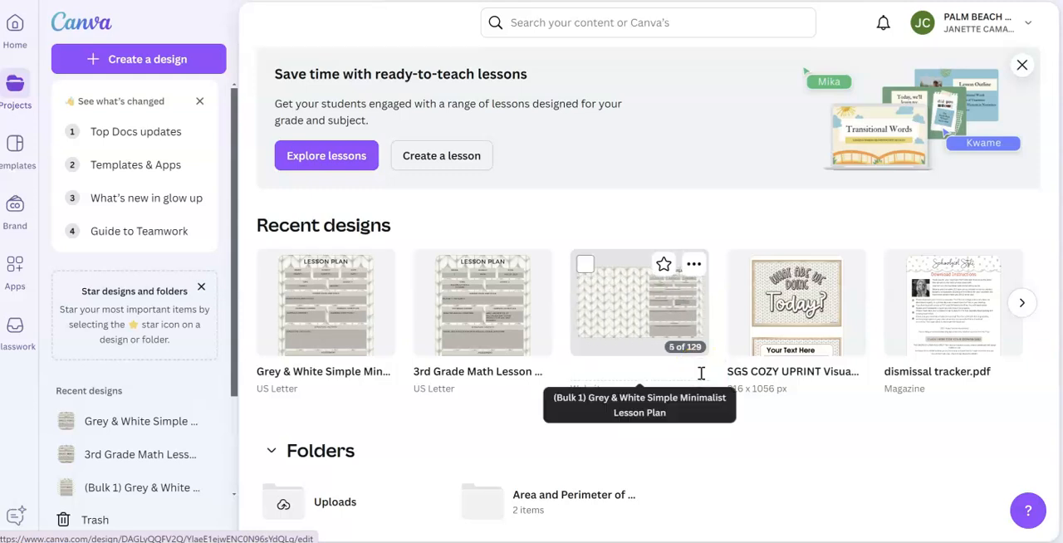
text(3rd Math Lesson Plans)
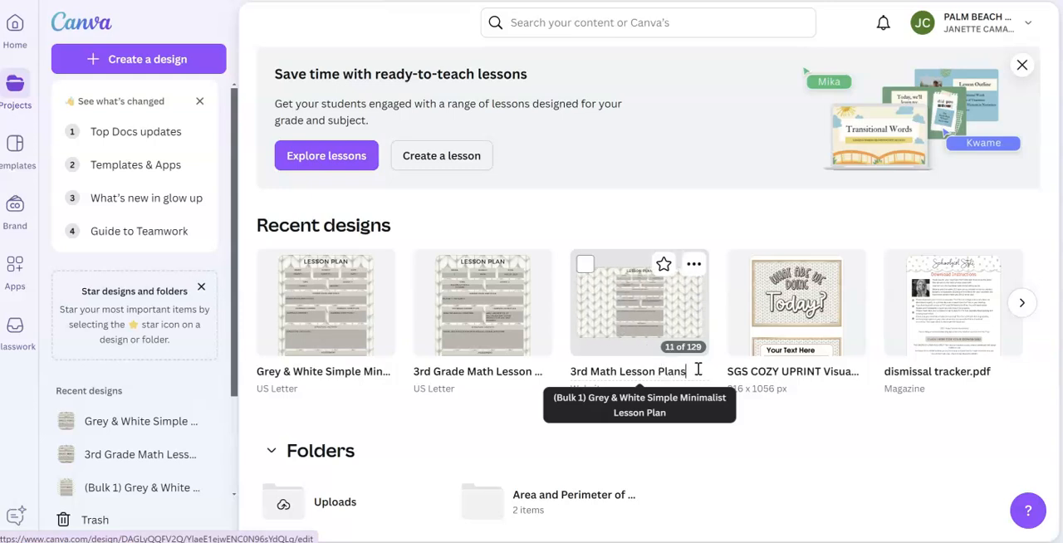
- Open the 3rd Math Lesson Plans design and make the LESSON # field on the first page read "Page 1"
click(686, 321)
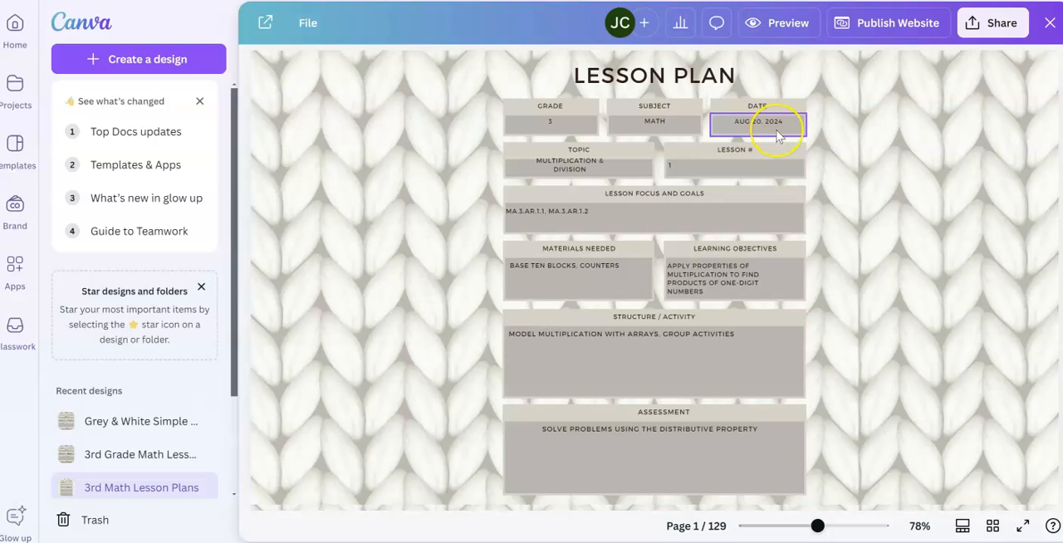
click(677, 168)
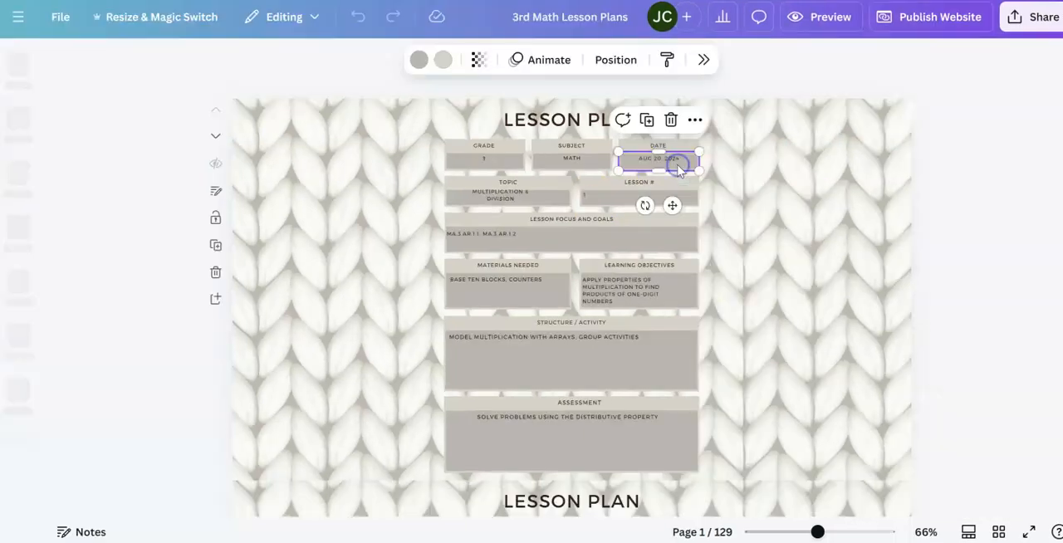
click(641, 196)
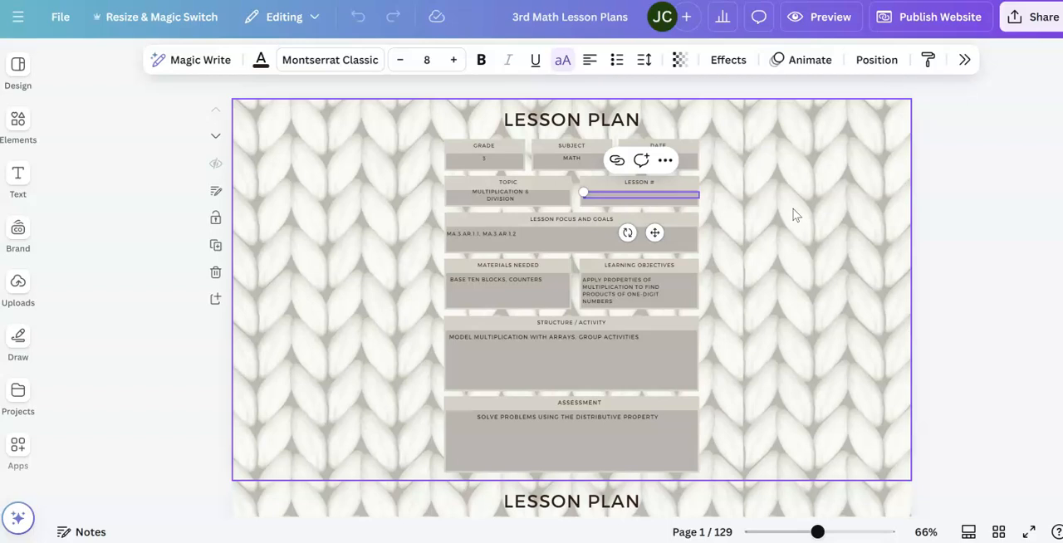
click(611, 194)
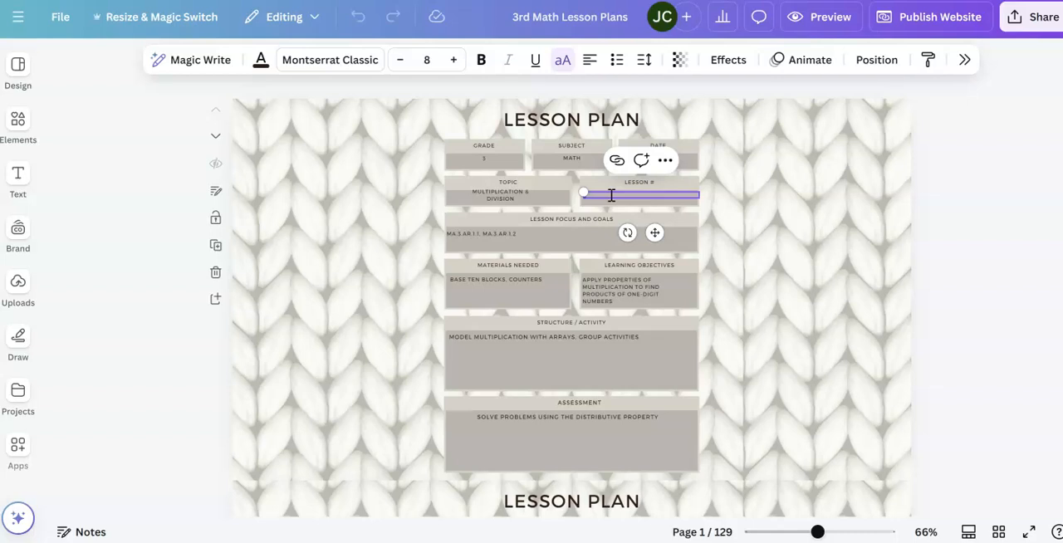
text(PAGE 1)
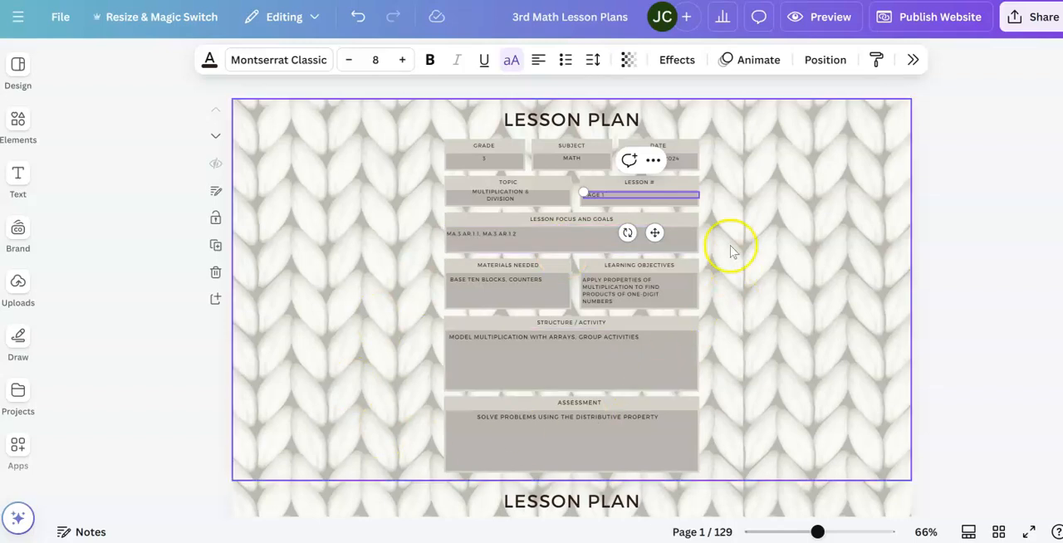
- Republish the lesson plans website at 3rdgrademath.my.canva.site and view the live site
click(970, 20)
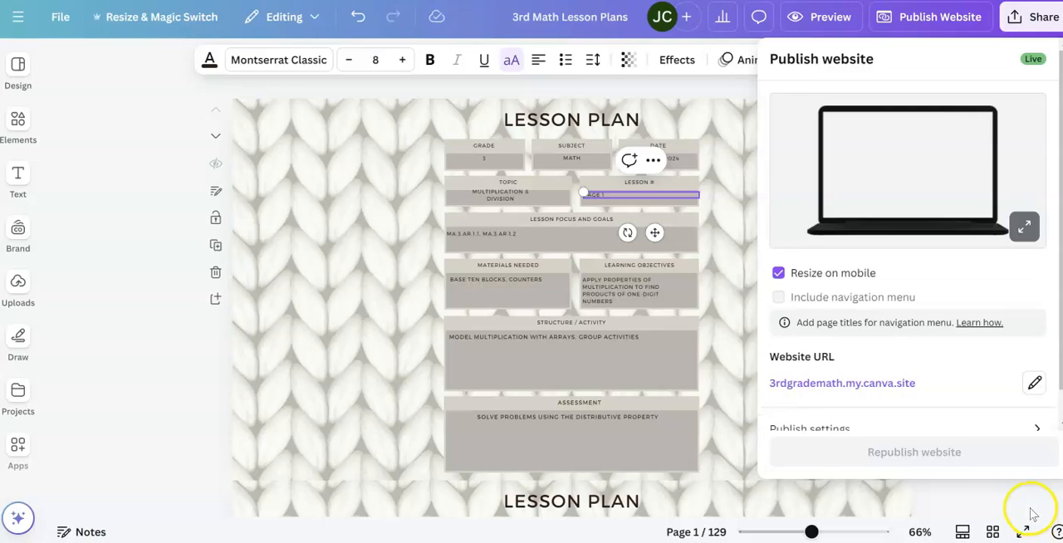
click(911, 455)
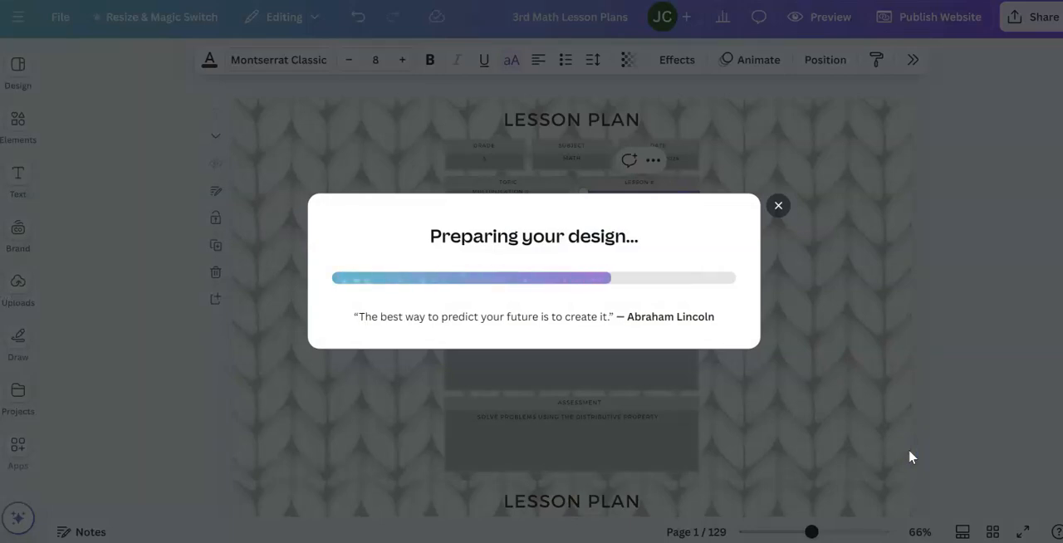
click(911, 432)
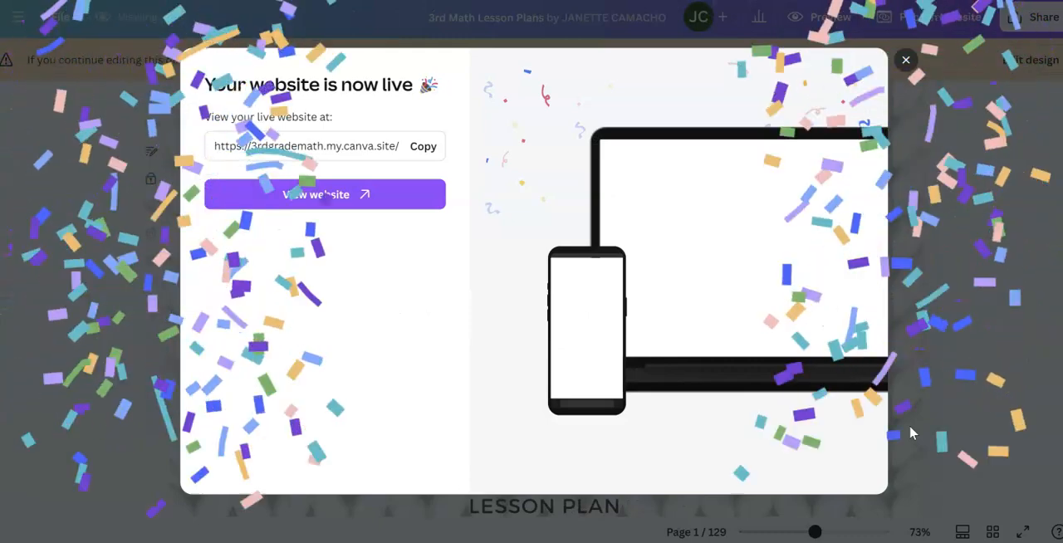
click(908, 429)
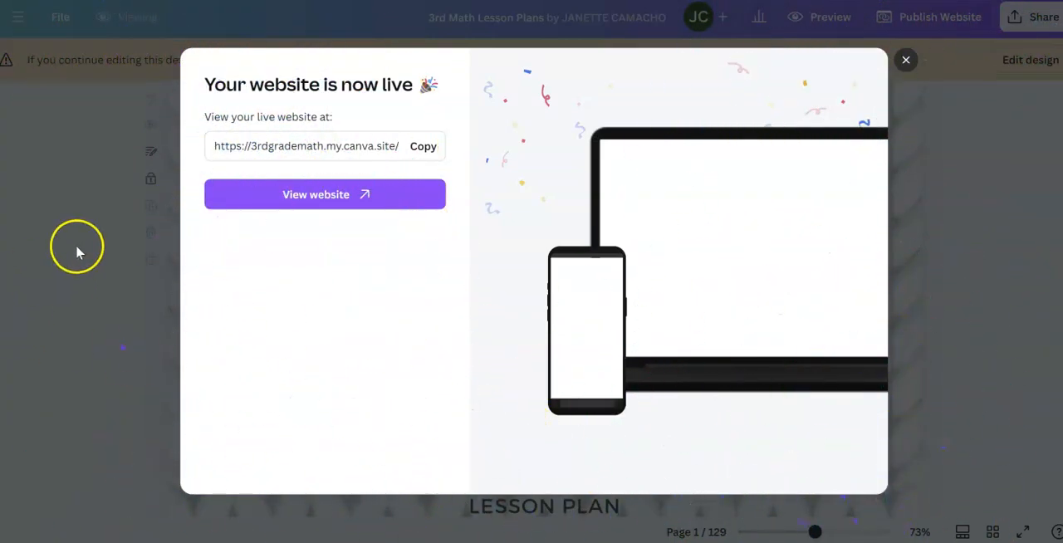
click(348, 196)
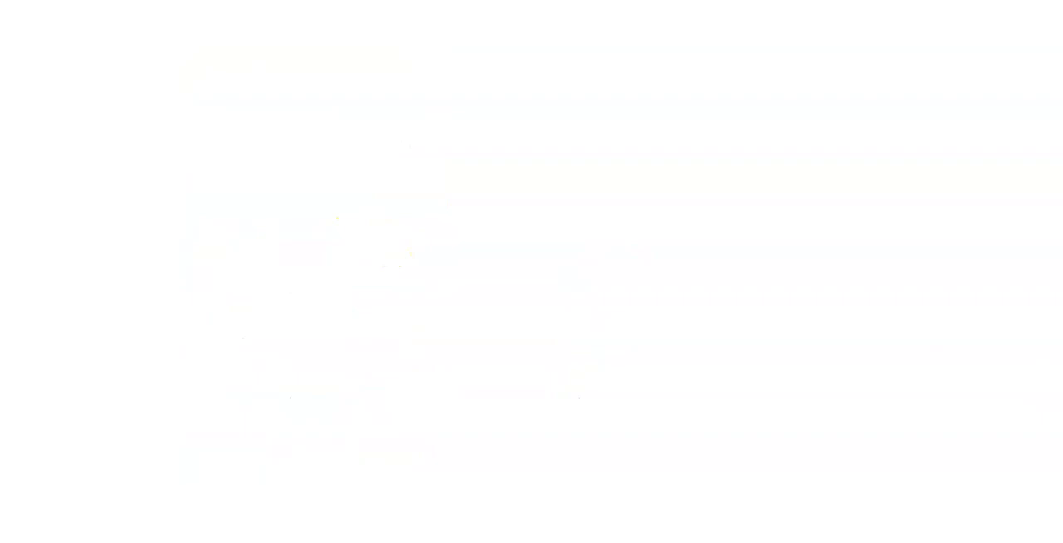